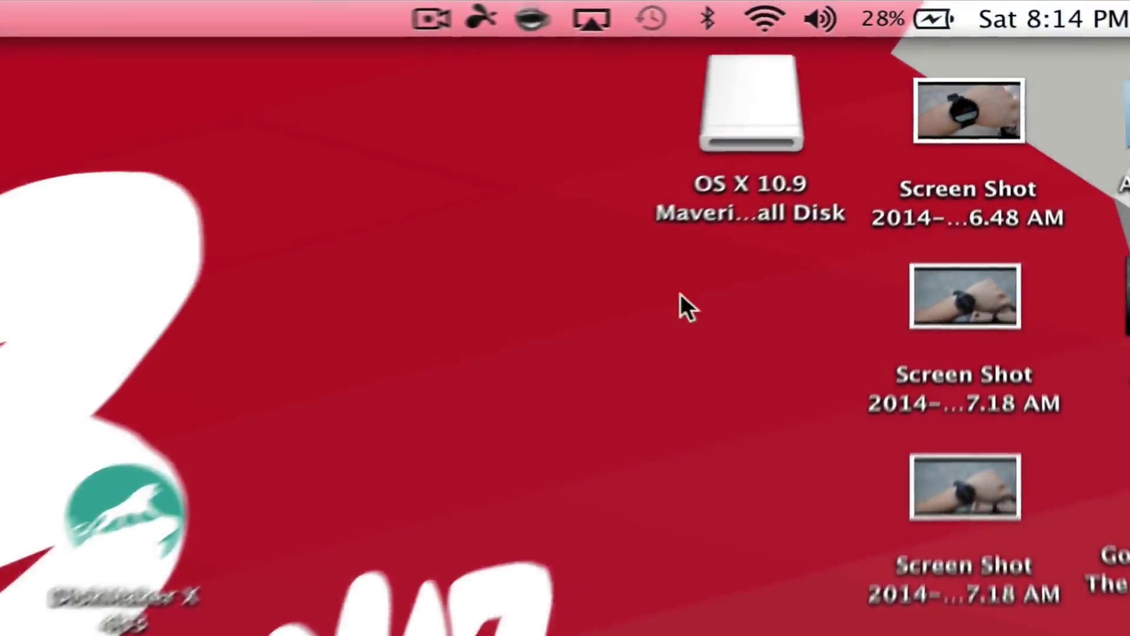
- Launch the App Store by searching 'app' in Spotlight
{"action": "left_click", "coordinate": [777, 123]}
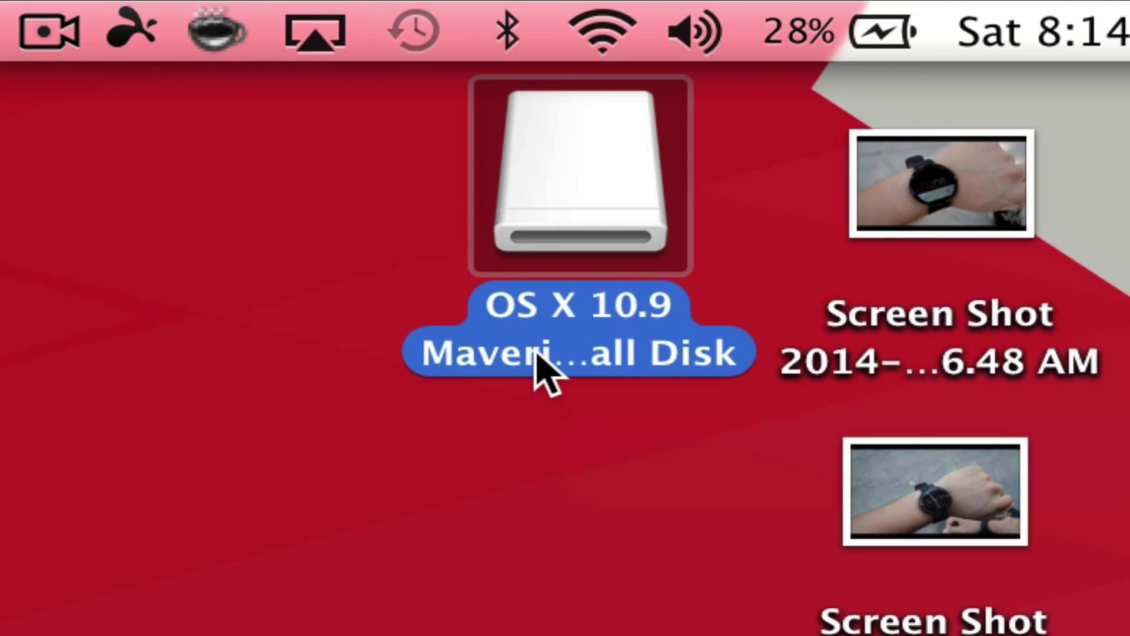
{"action": "left_click", "coordinate": [471, 471]}
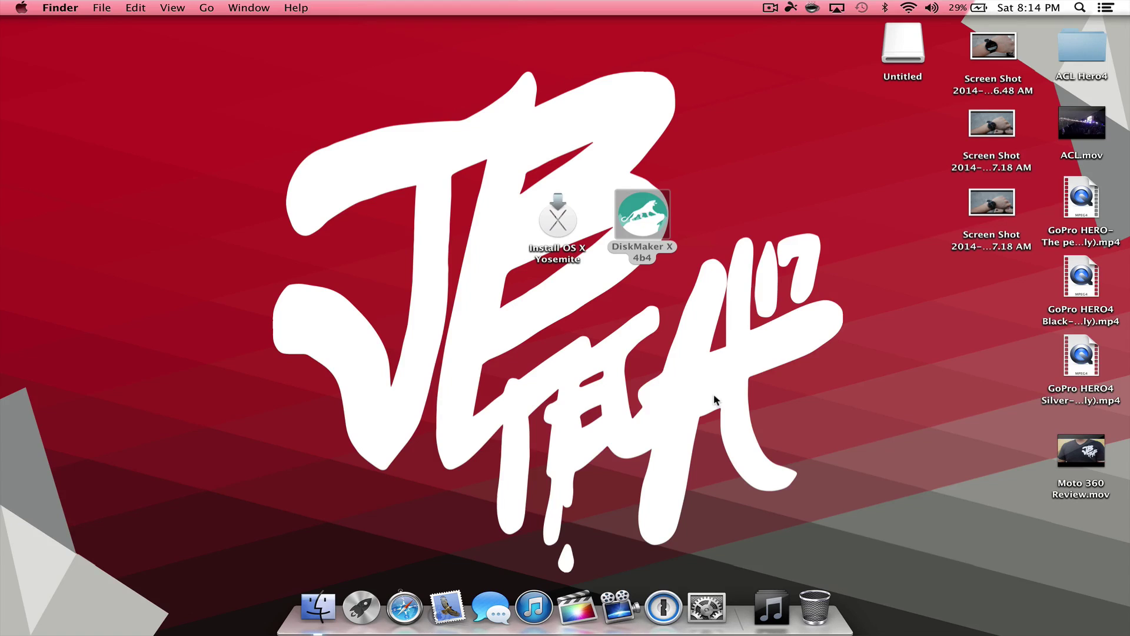
{"action": "key", "text": "super+space"}
{"action": "type", "text": "app"}
{"action": "key", "text": "Return"}
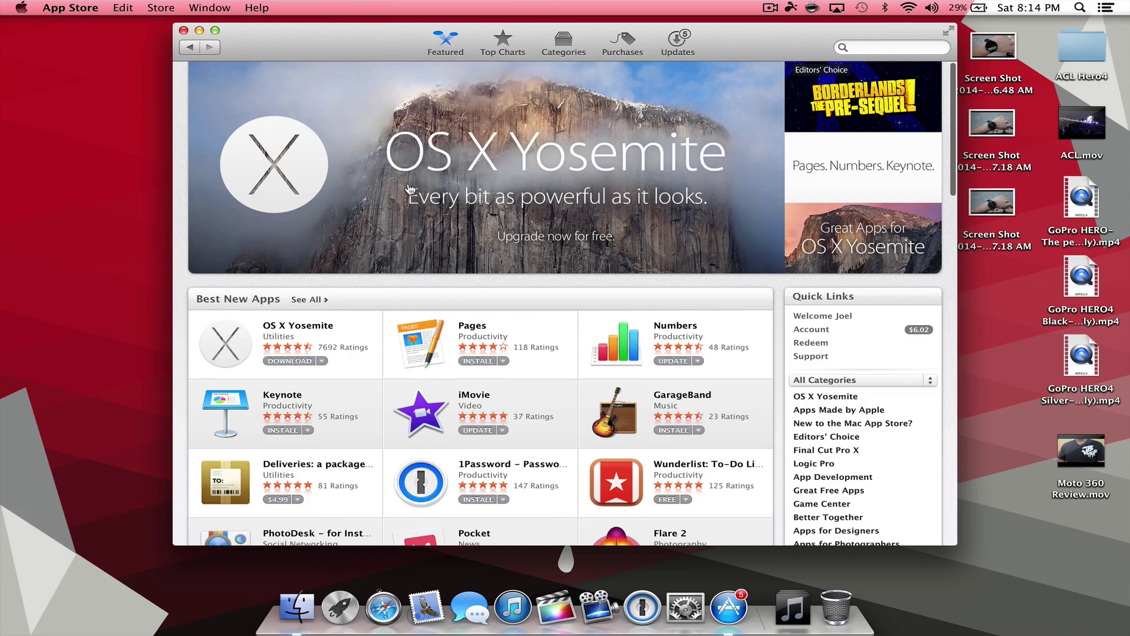
- Open the OS X Yosemite product page and scroll through its details
{"action": "left_click", "coordinate": [411, 190]}
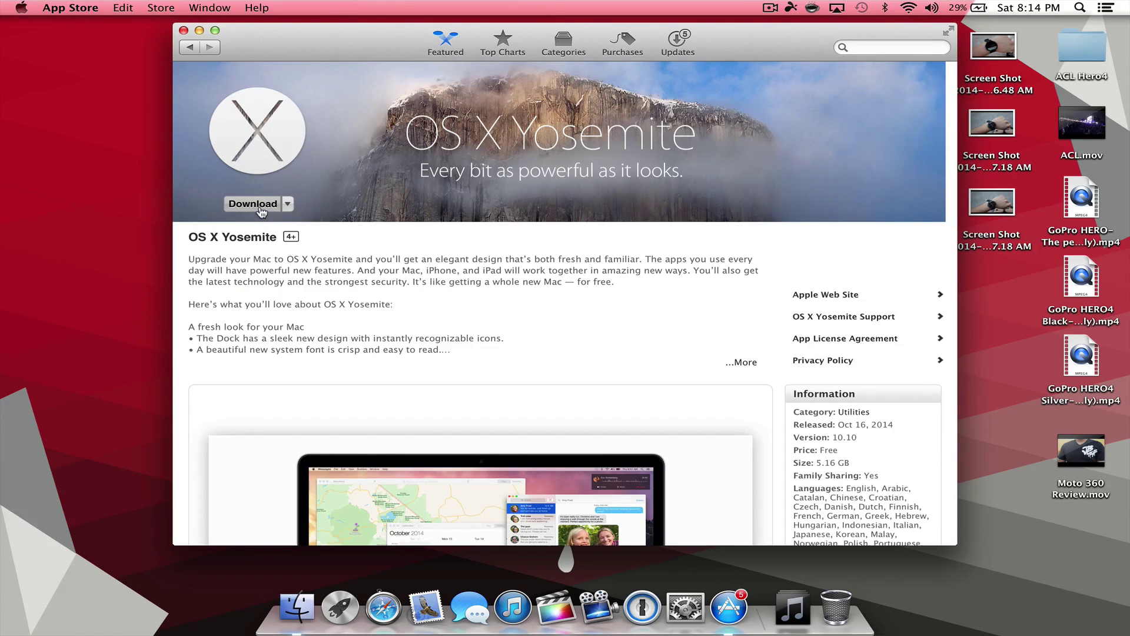
{"action": "scroll", "coordinate": [534, 258], "scroll_direction": "down", "scroll_amount": 3}
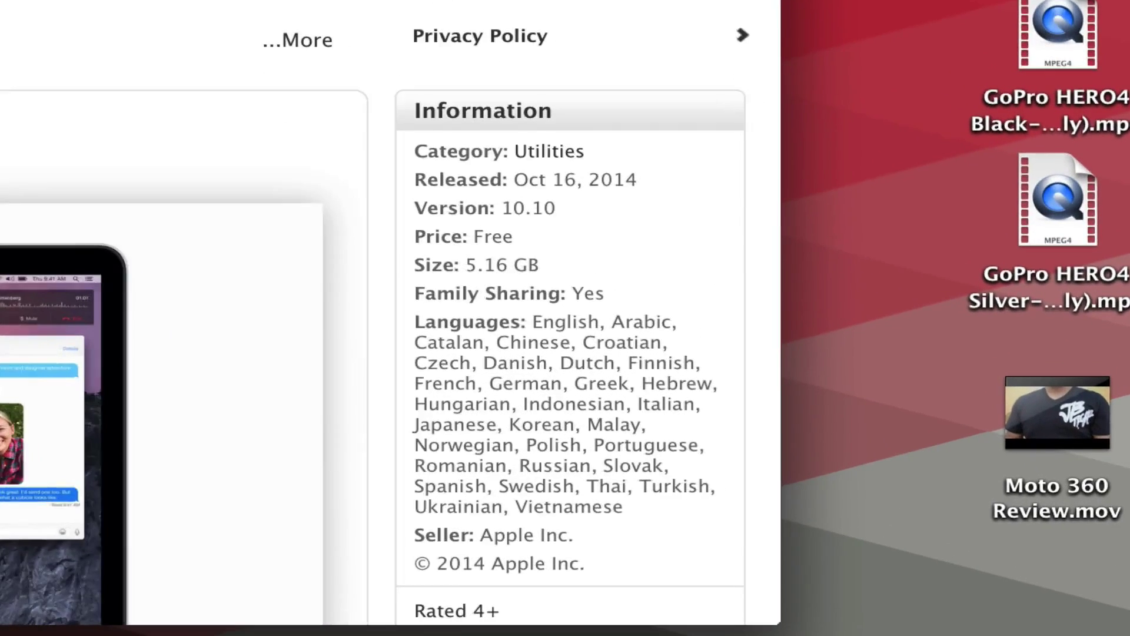
{"action": "scroll", "coordinate": [377, 319], "scroll_direction": "up", "scroll_amount": 5}
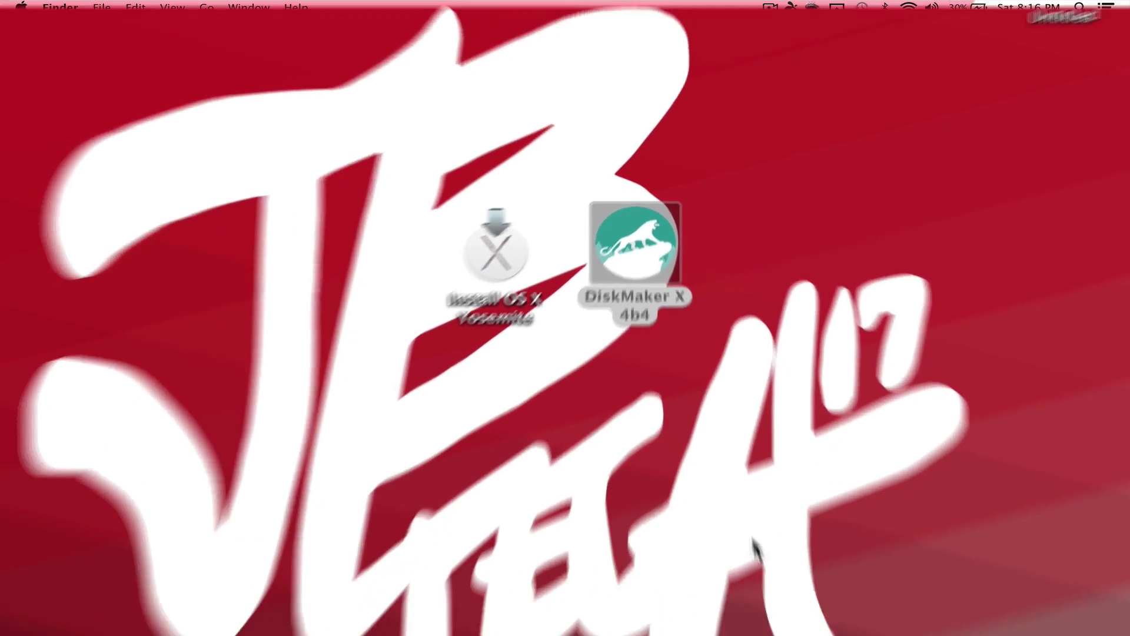
- Open Disk Utility via a 'disk' Spotlight search and keep Mac OS Extended (Journaled) as the format
{"action": "key", "text": "super+space"}
{"action": "type", "text": "disk"}
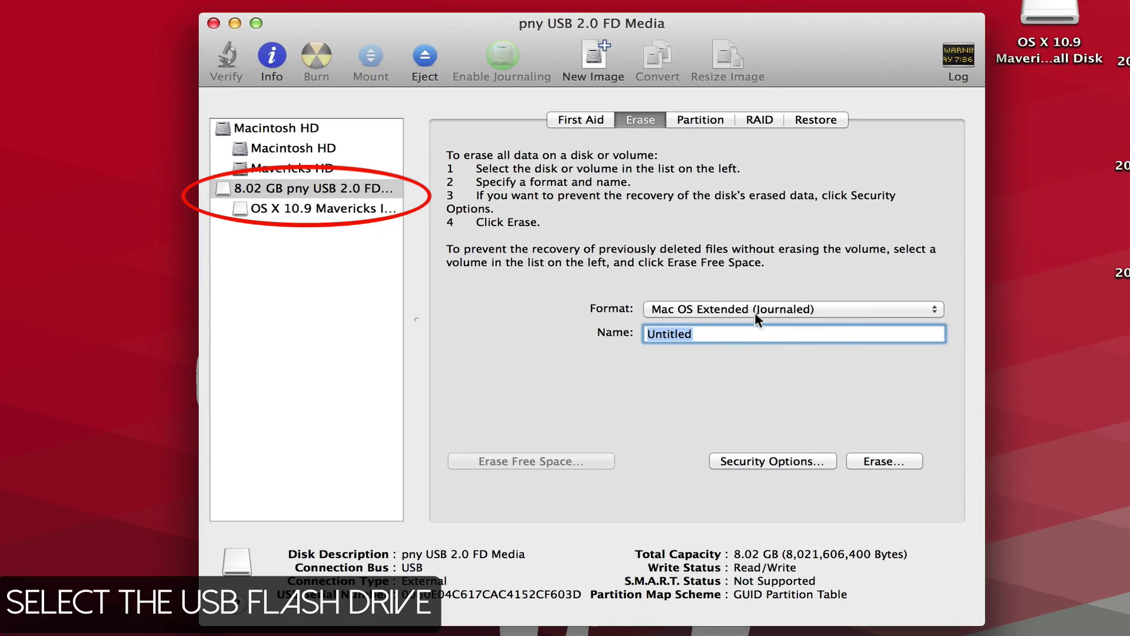
{"action": "left_click", "coordinate": [757, 310]}
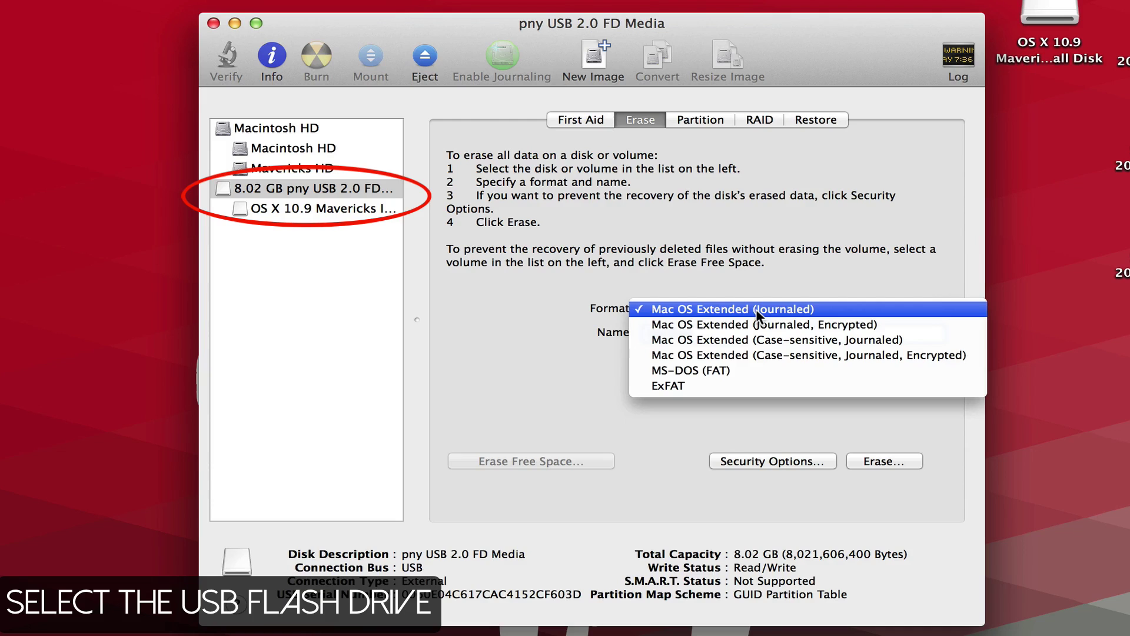
{"action": "left_click", "coordinate": [757, 311]}
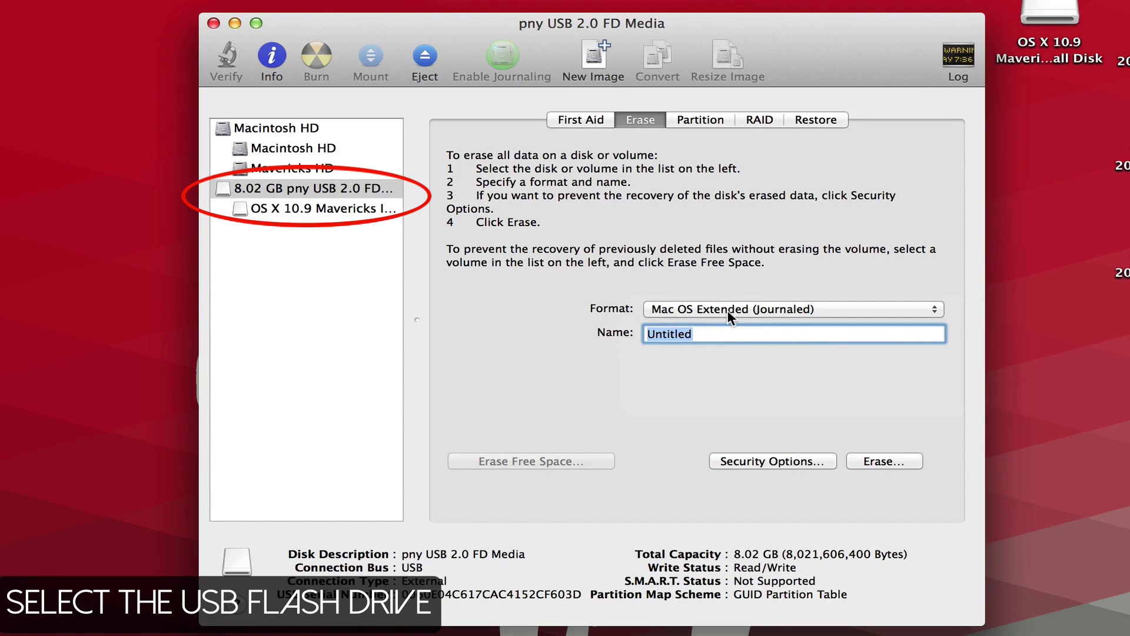
{"action": "left_click", "coordinate": [667, 309]}
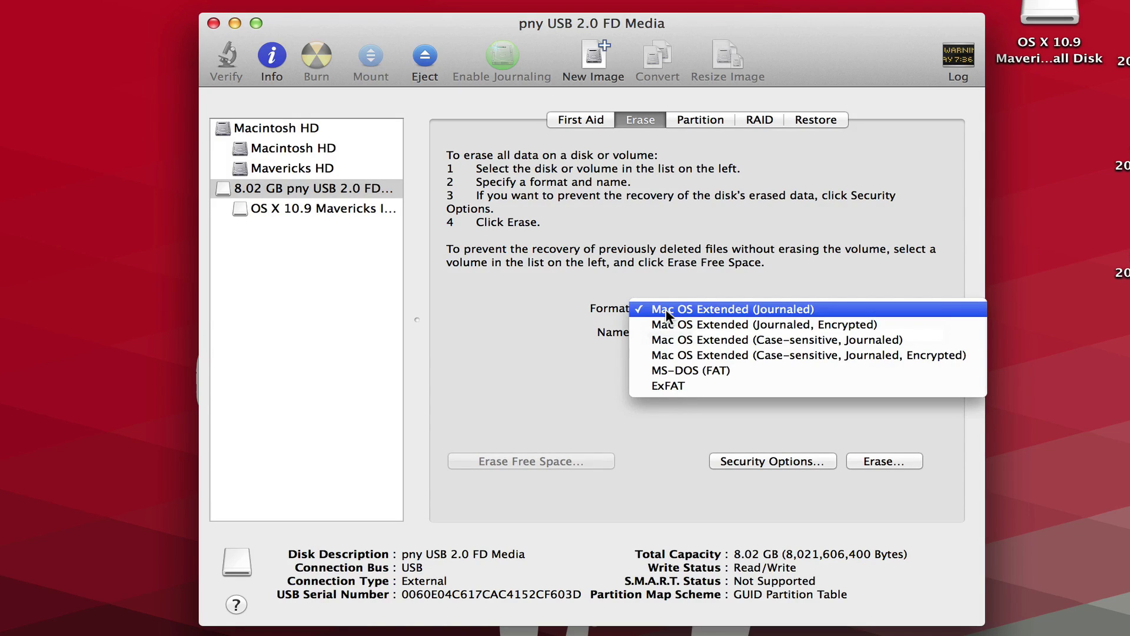
{"action": "left_click", "coordinate": [666, 309]}
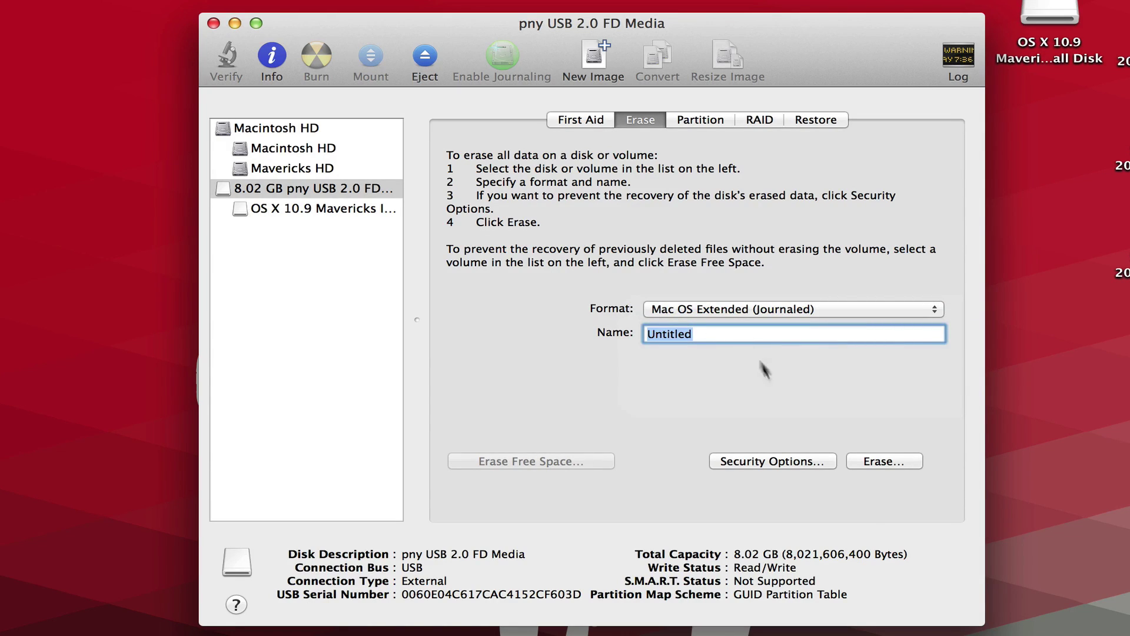
- Erase the 8.02 GB pny drive and select the new Untitled volume
{"action": "left_click", "coordinate": [885, 464]}
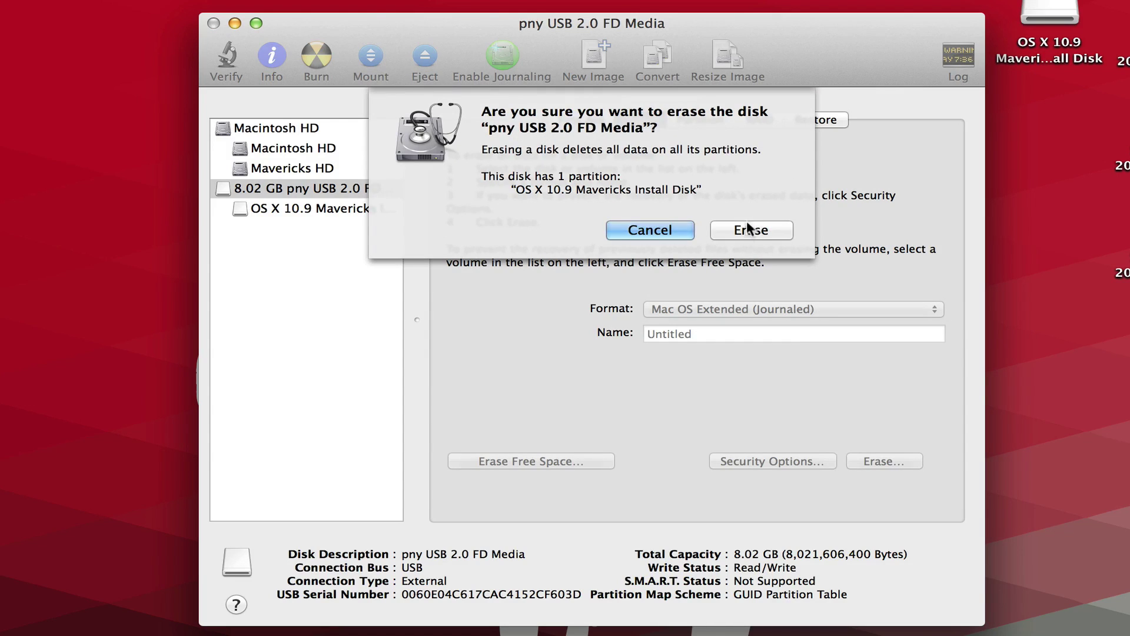
{"action": "left_click", "coordinate": [745, 227]}
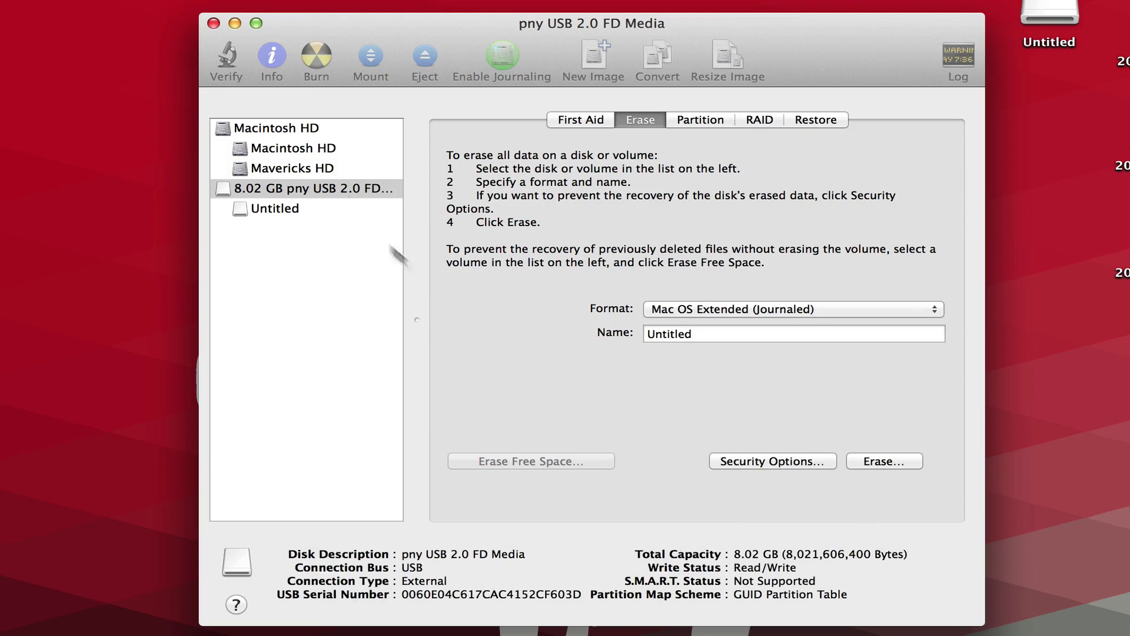
{"action": "left_click", "coordinate": [309, 194]}
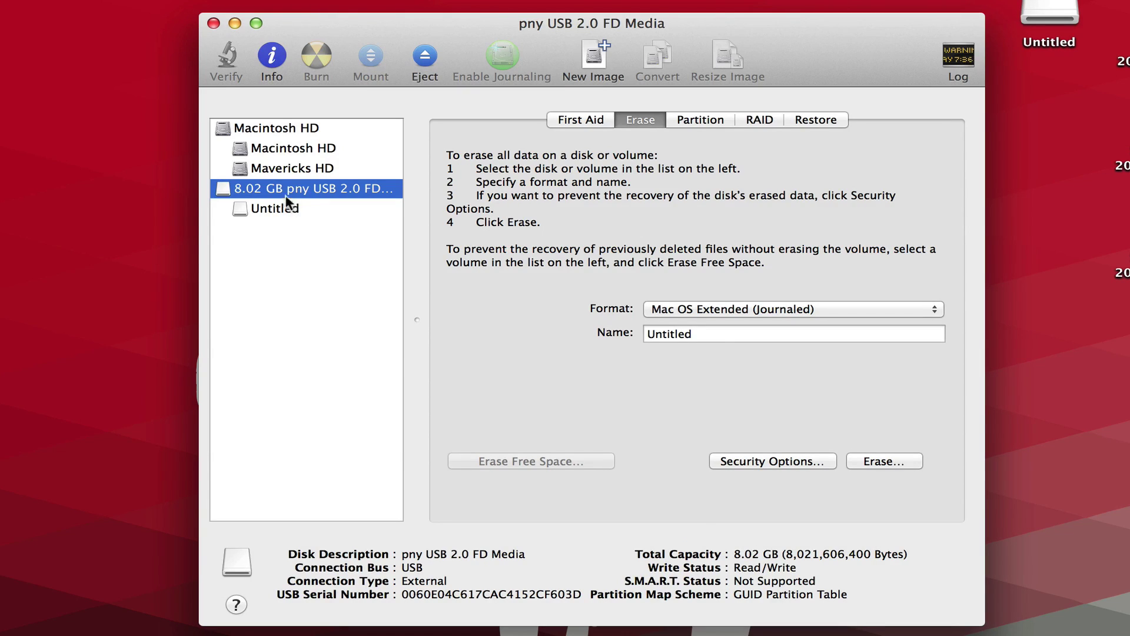
{"action": "left_click", "coordinate": [289, 209]}
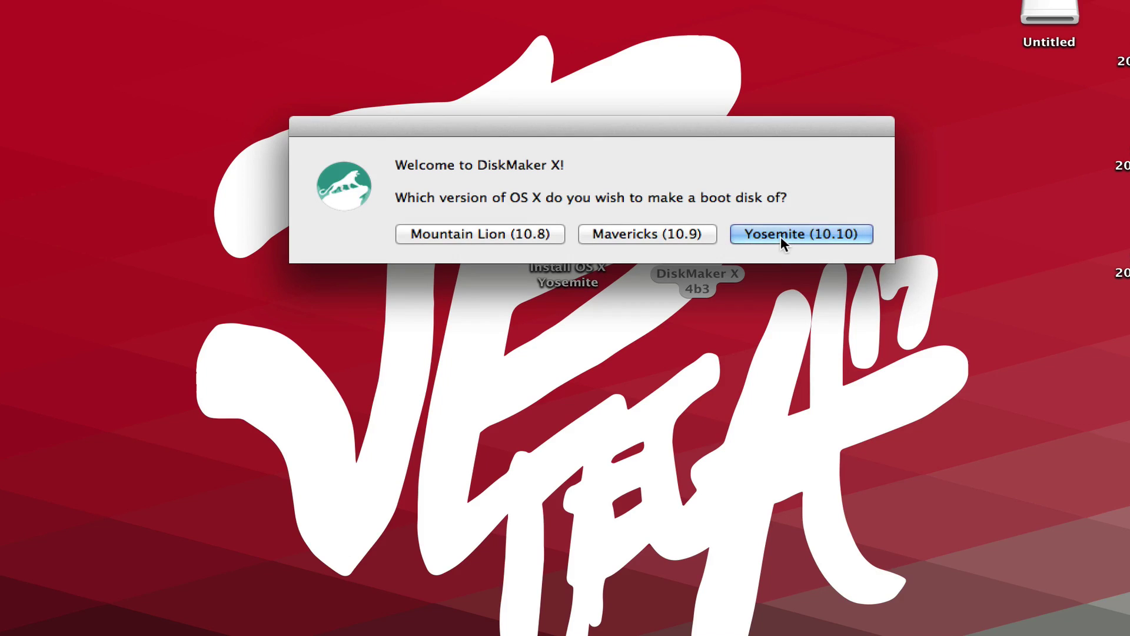
- Choose a Yosemite (10.10) boot disk and pick Install OS X Yosemite on the Desktop as the source
{"action": "left_click", "coordinate": [780, 237]}
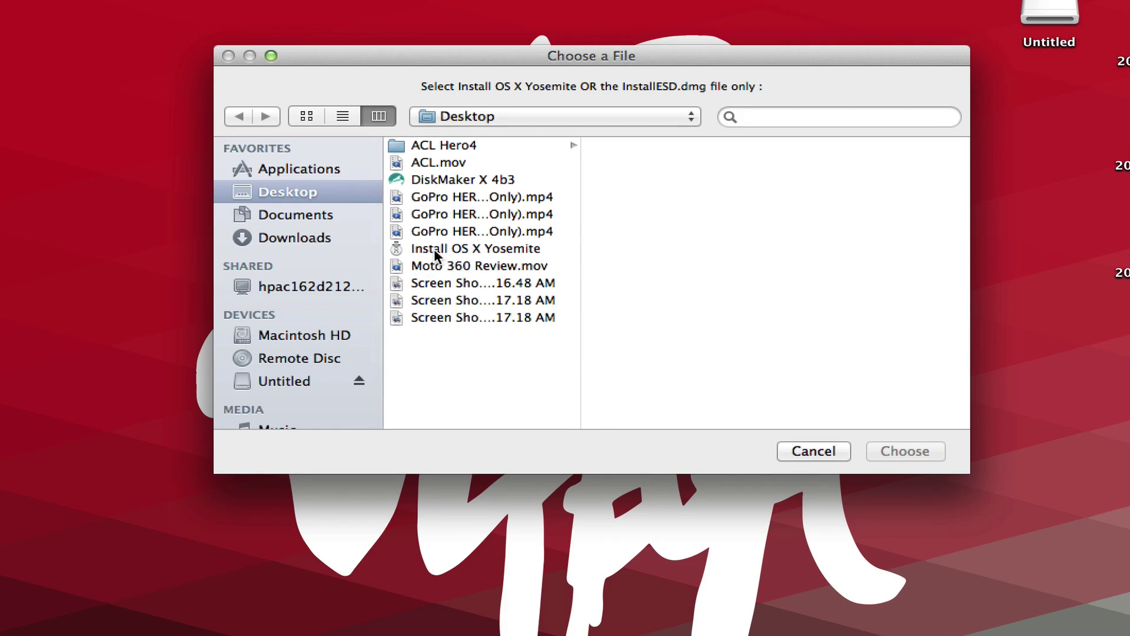
{"action": "left_click", "coordinate": [418, 247]}
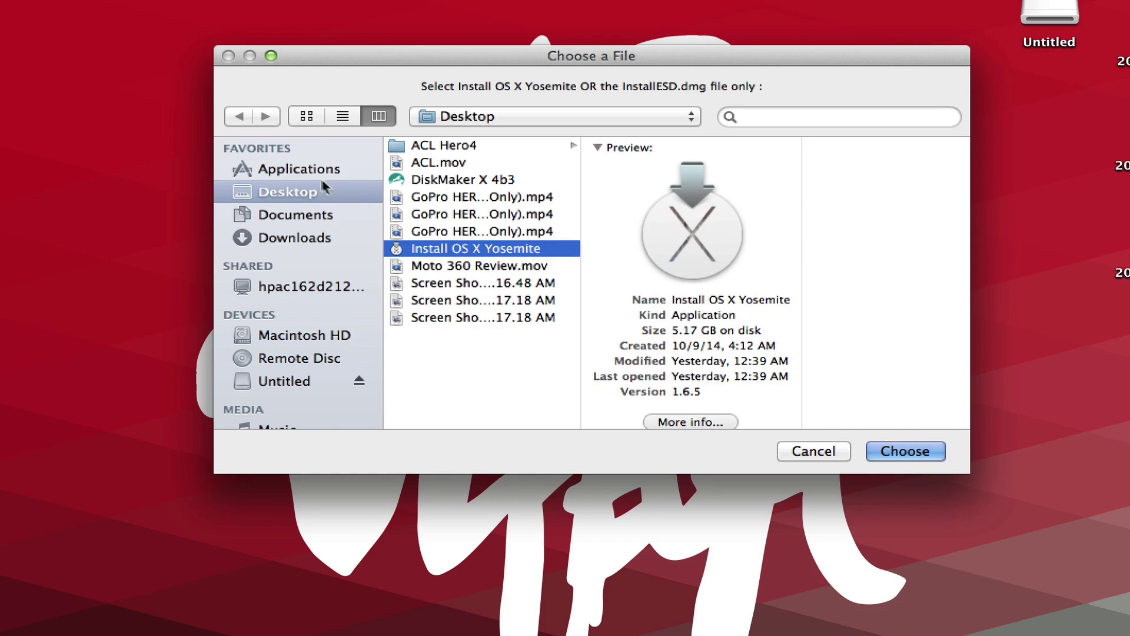
{"action": "left_click", "coordinate": [312, 170]}
{"action": "scroll", "coordinate": [437, 255], "scroll_direction": "down", "scroll_amount": 2}
{"action": "scroll", "coordinate": [437, 255], "scroll_direction": "down", "scroll_amount": 5}
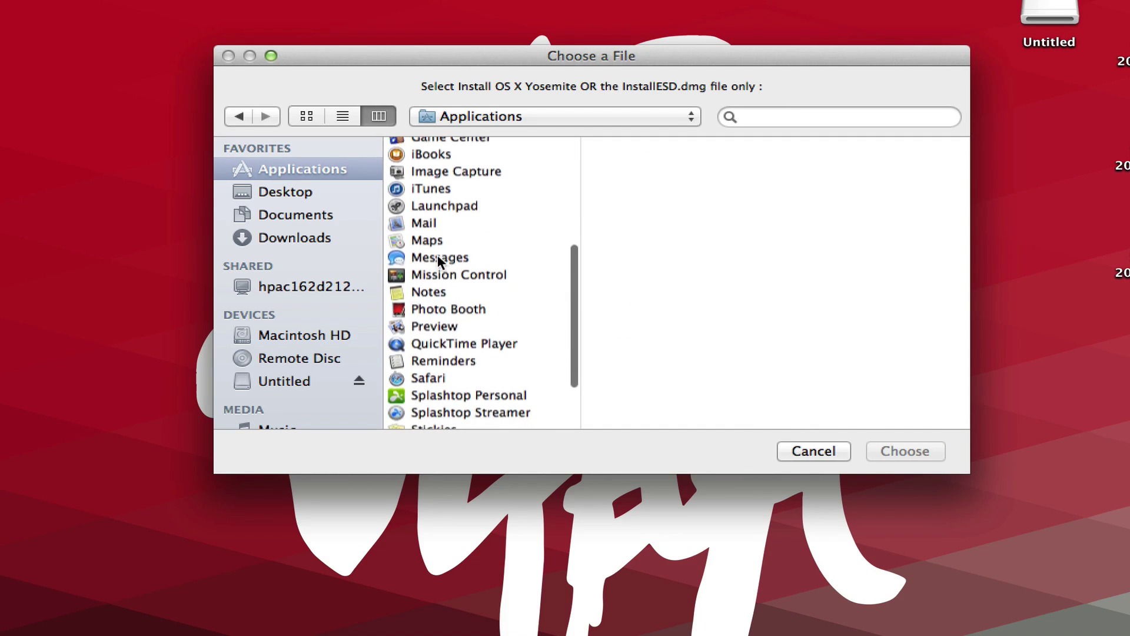
{"action": "scroll", "coordinate": [437, 255], "scroll_direction": "up", "scroll_amount": 2}
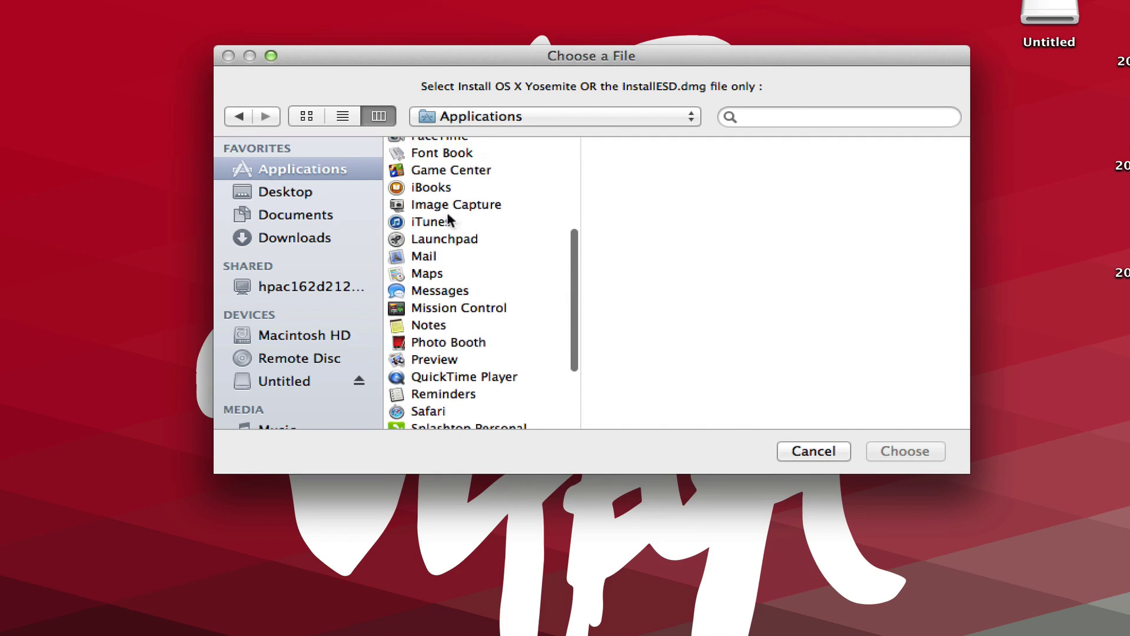
{"action": "left_click", "coordinate": [350, 195]}
{"action": "left_click", "coordinate": [456, 250]}
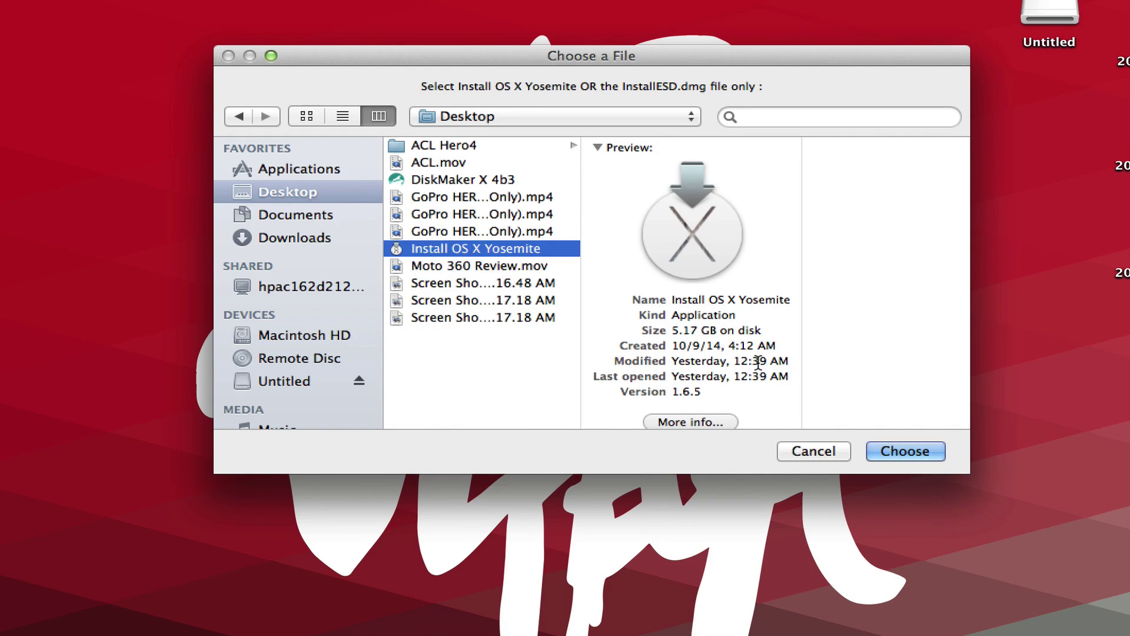
{"action": "left_click", "coordinate": [900, 453]}
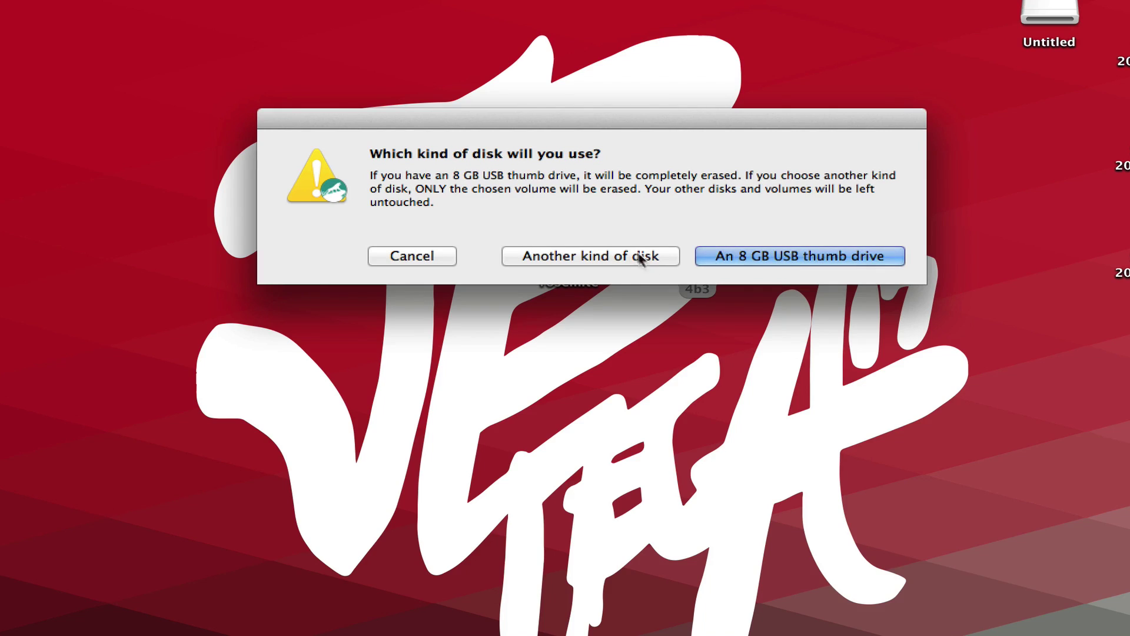
- Target the Untitled volume, approve erasing it to create the disk, and acknowledge the administrator notice
{"action": "left_click", "coordinate": [607, 254]}
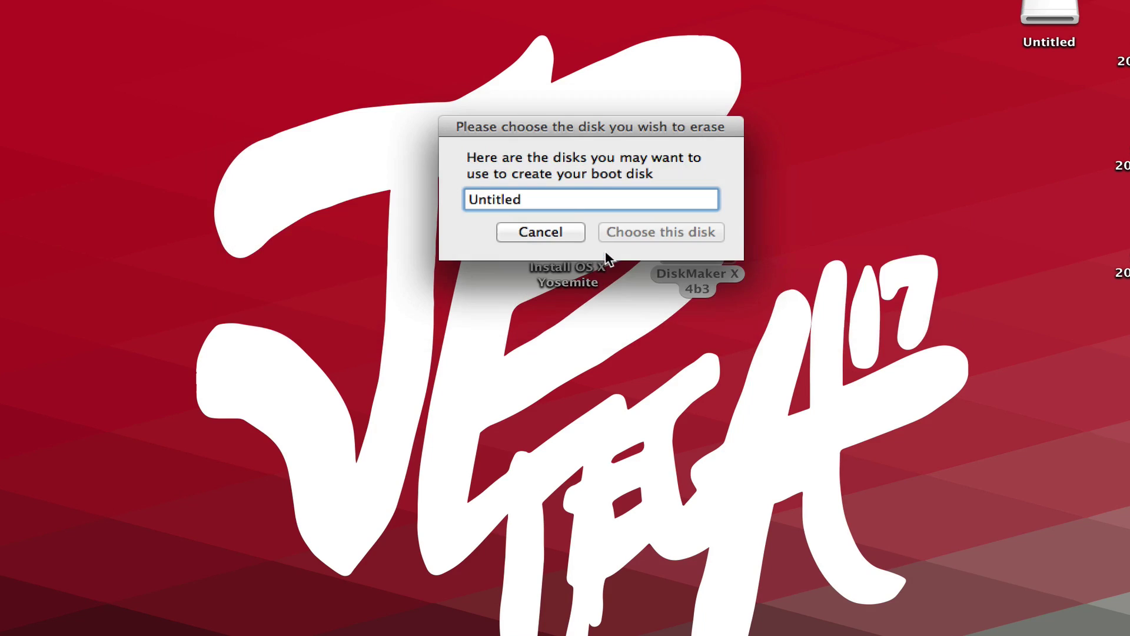
{"action": "left_click", "coordinate": [528, 204]}
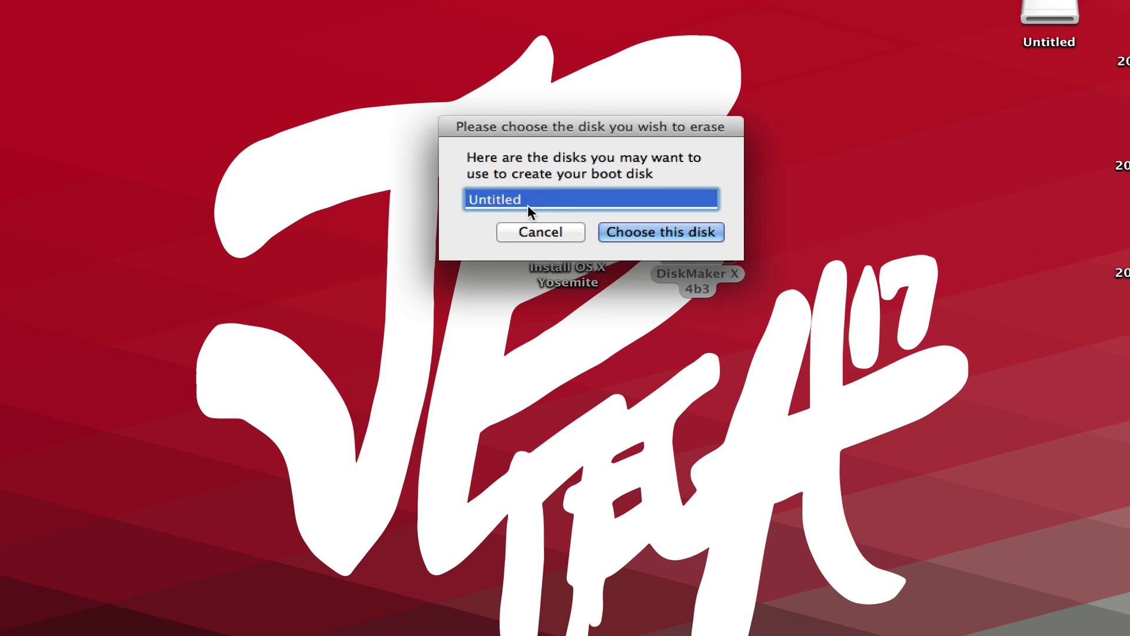
{"action": "left_click", "coordinate": [657, 234]}
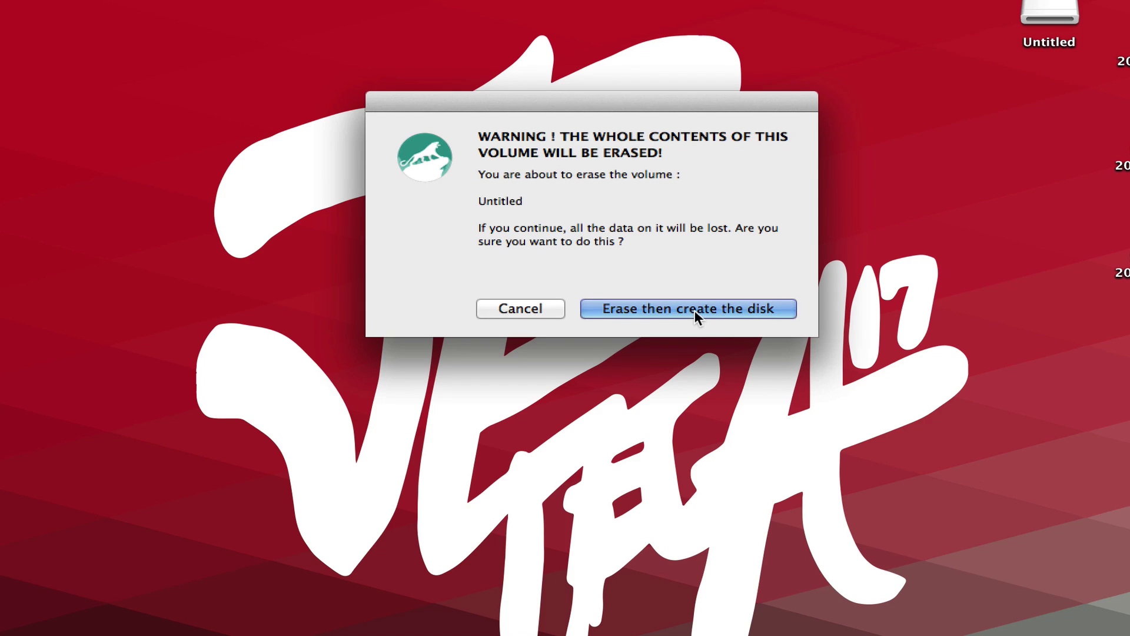
{"action": "left_click", "coordinate": [694, 310]}
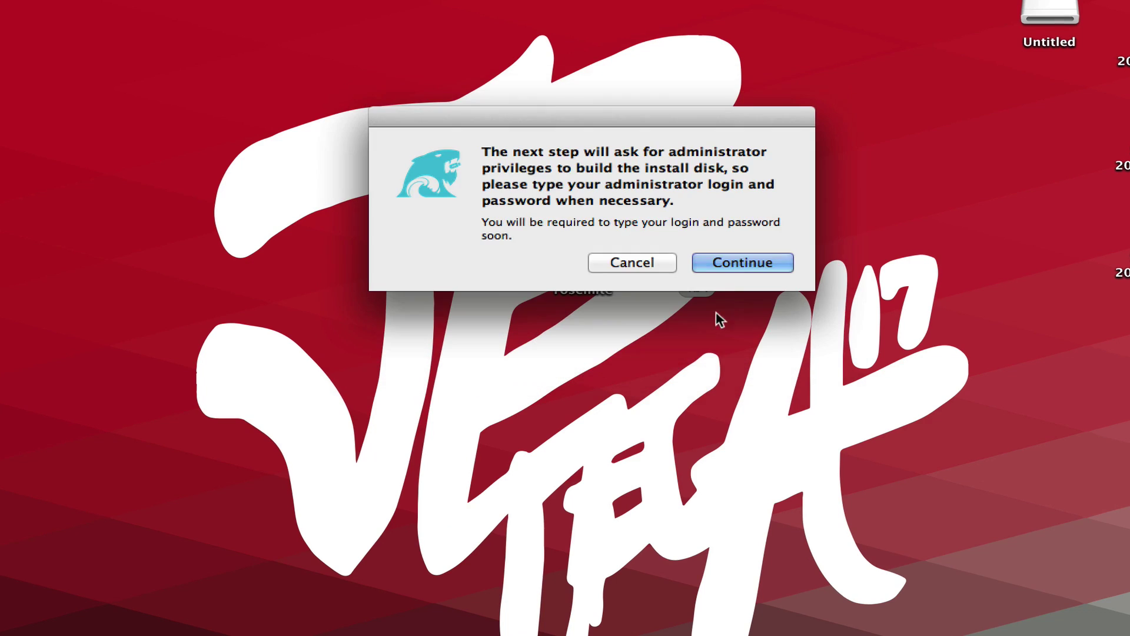
{"action": "left_click", "coordinate": [731, 268]}
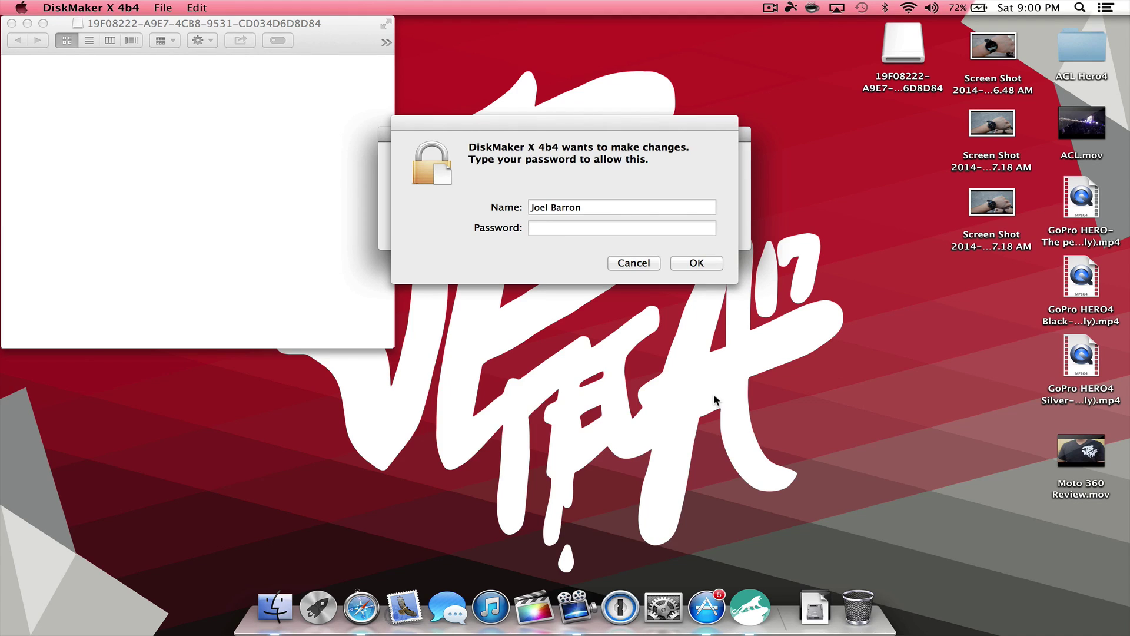
- Enter the administrator password and submit it to start building the install disk
{"action": "left_click", "coordinate": [661, 121]}
{"action": "type", "text": "•••••••••"}
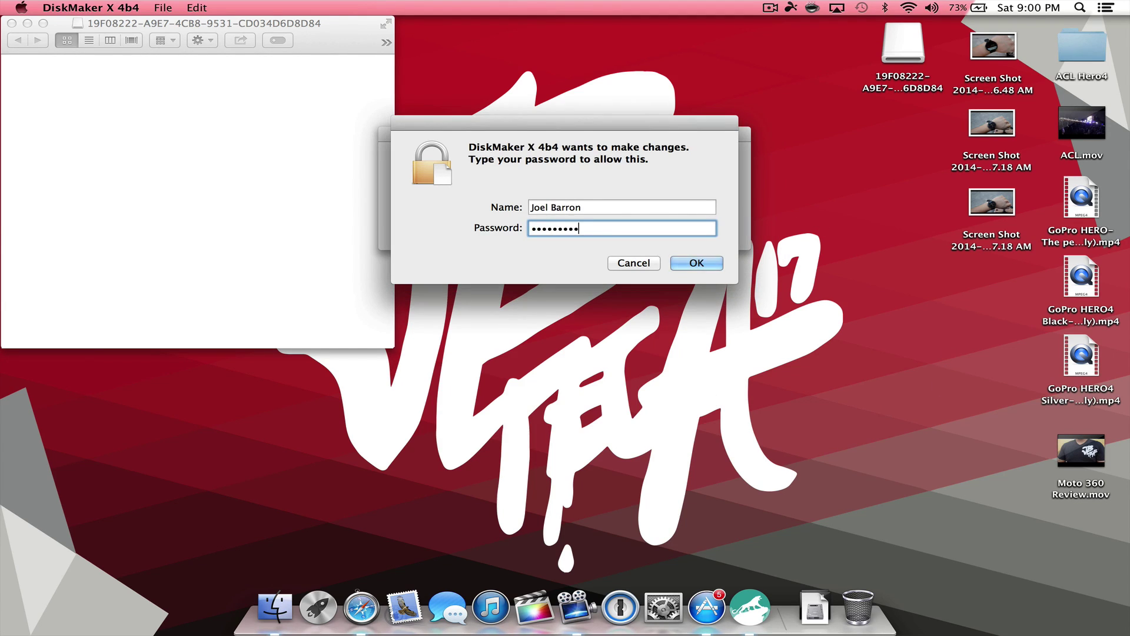
{"action": "key", "text": "super+a"}
{"action": "type", "text": "•••••••"}
{"action": "key", "text": "Return"}
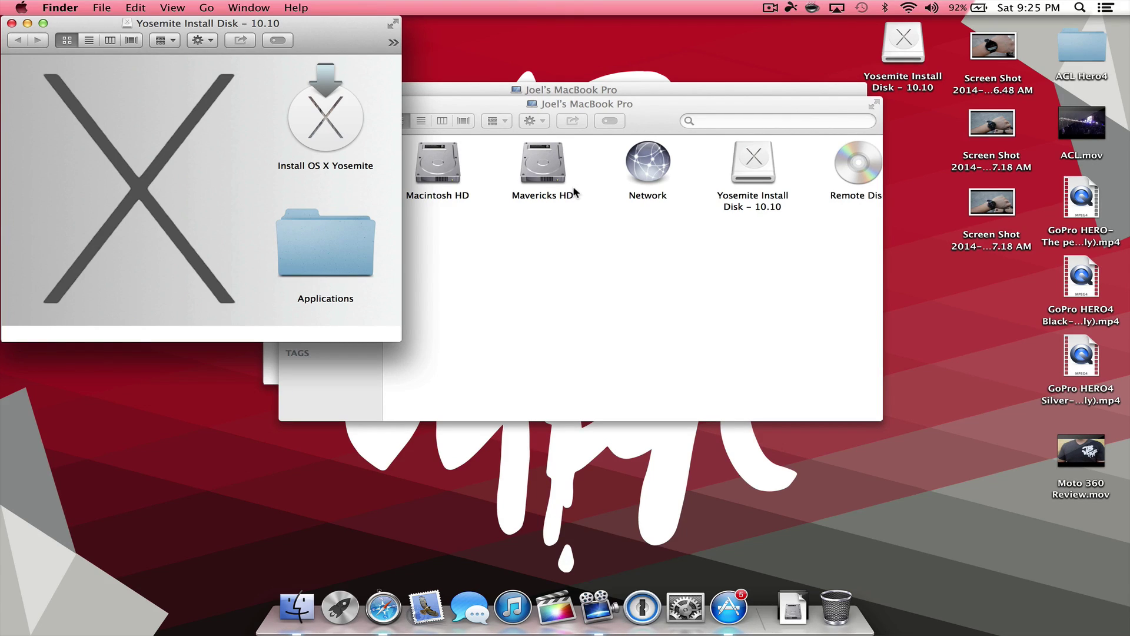
- Attempt to eject the Yosemite Install Disk, then launch its Install OS X Yosemite installer
{"action": "right_click", "coordinate": [905, 47]}
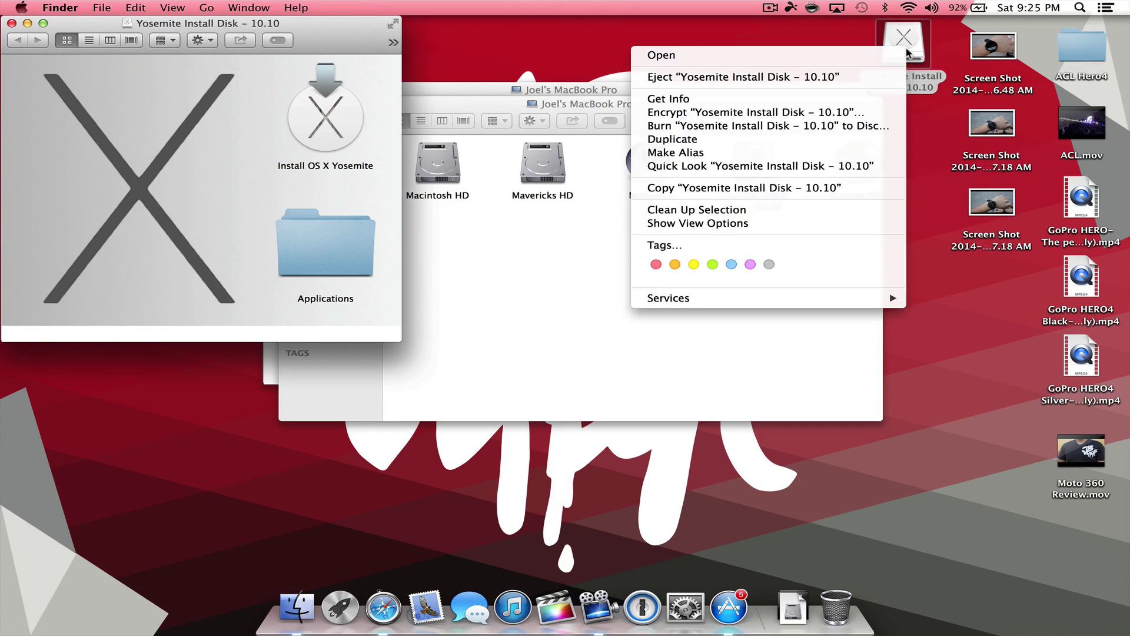
{"action": "left_click", "coordinate": [874, 75]}
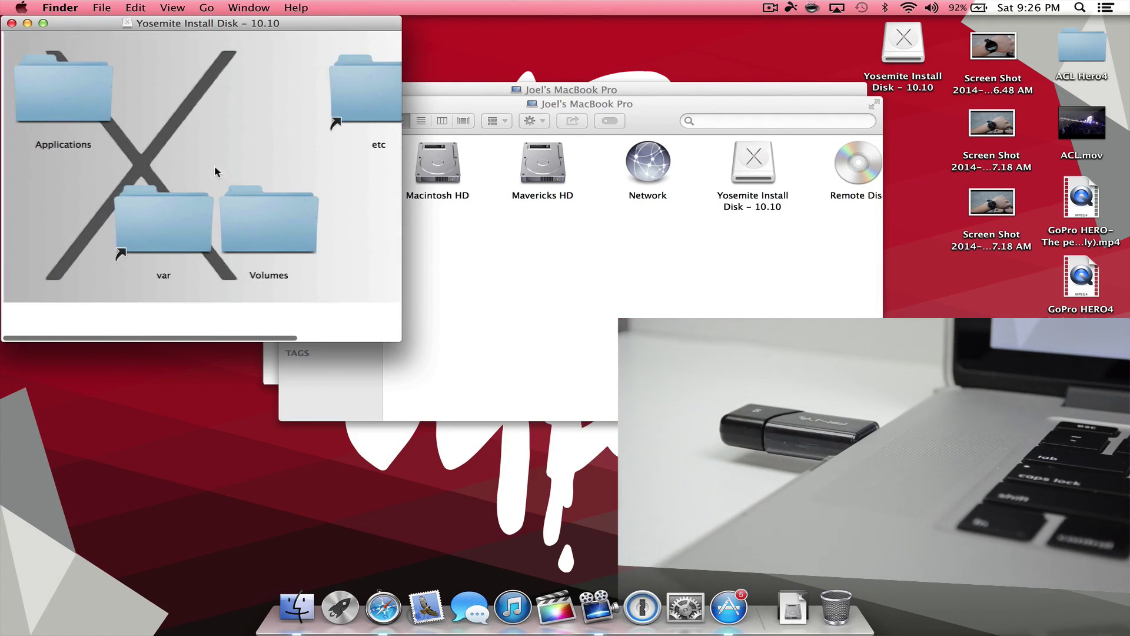
{"action": "scroll", "coordinate": [241, 130], "scroll_direction": "right", "scroll_amount": 5}
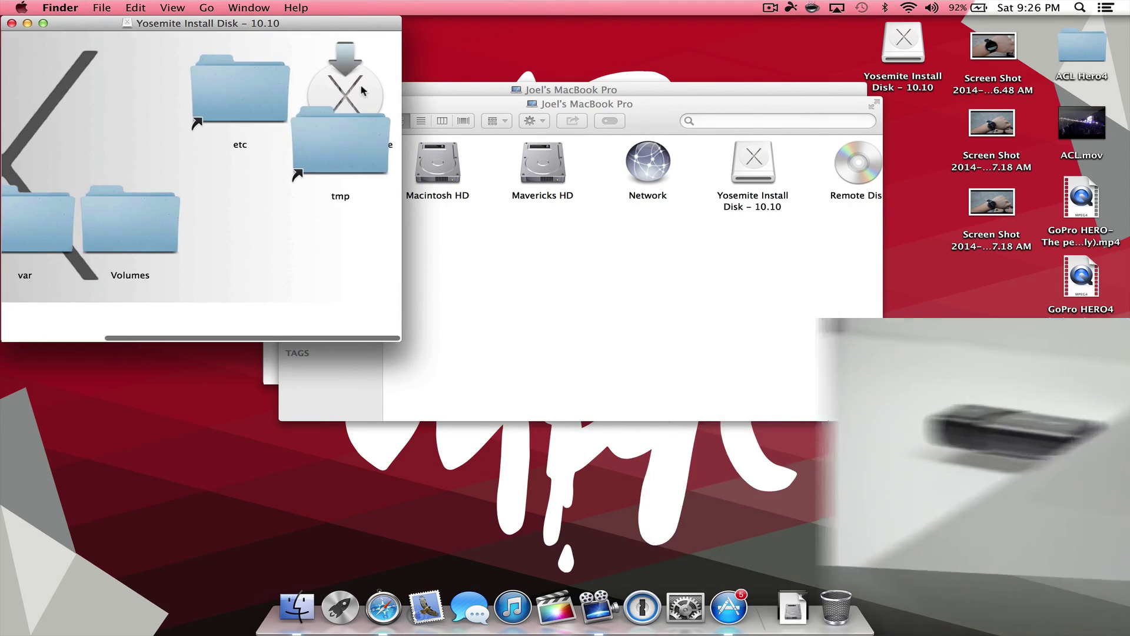
{"action": "double_click", "coordinate": [360, 89]}
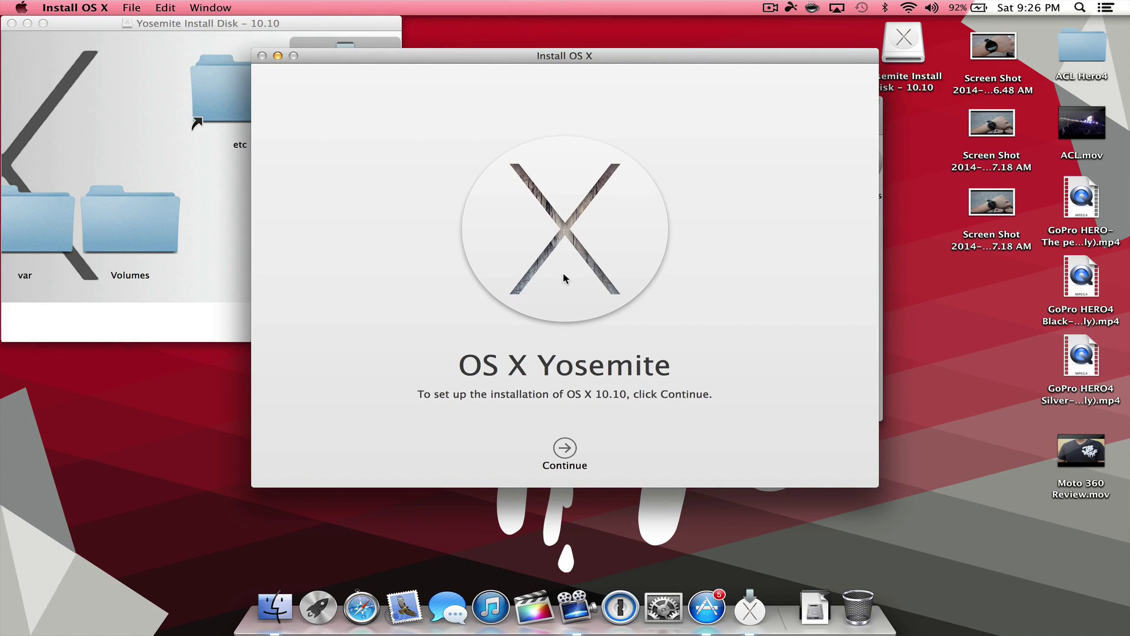
- Quit the Yosemite installer from the Dock and close the open Finder windows
{"action": "left_click", "coordinate": [746, 610]}
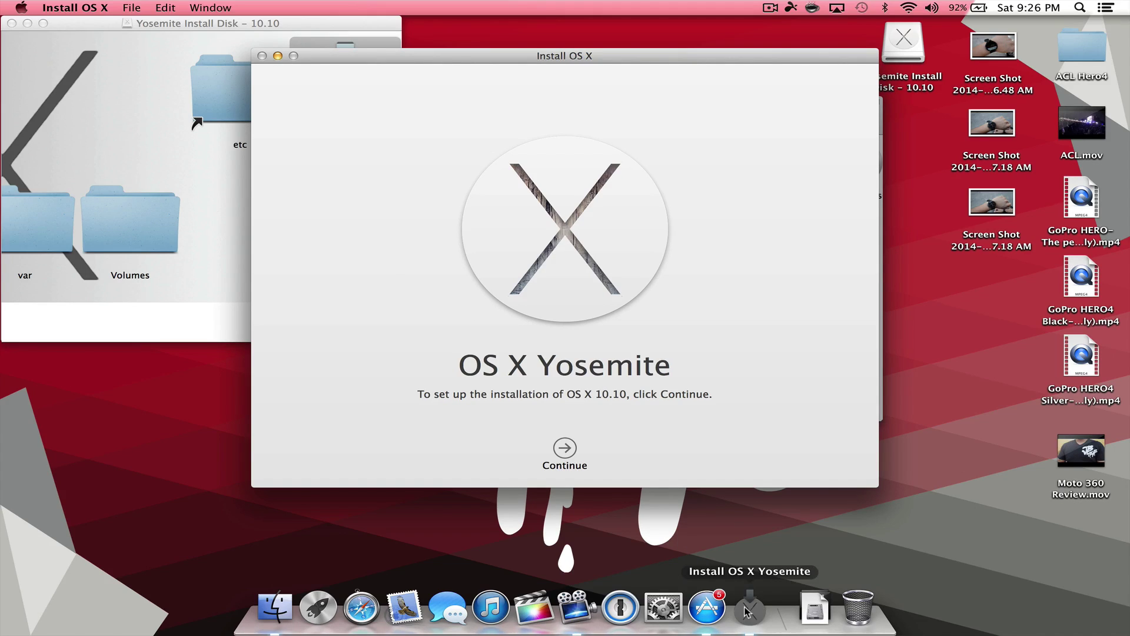
{"action": "left_click", "coordinate": [758, 563]}
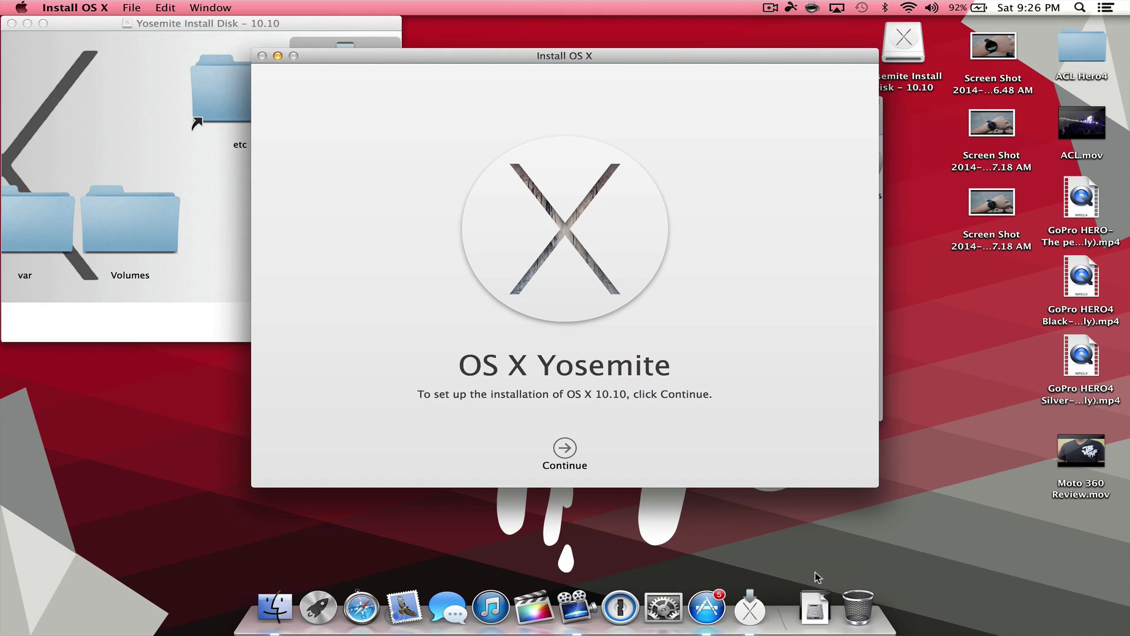
{"action": "left_click", "coordinate": [758, 603]}
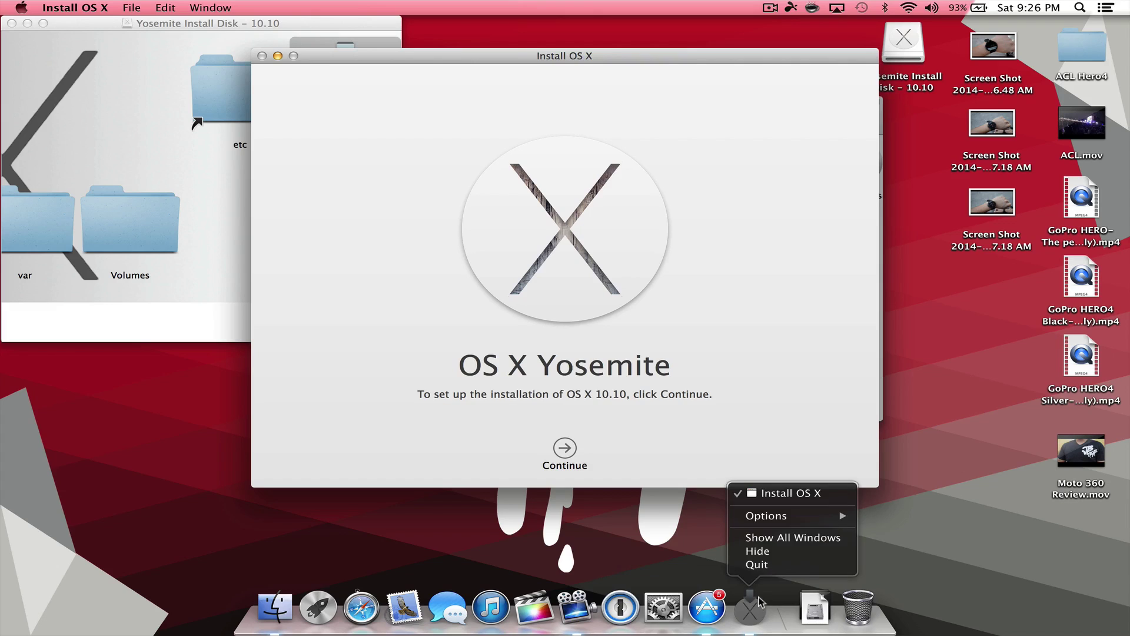
{"action": "left_click", "coordinate": [757, 564]}
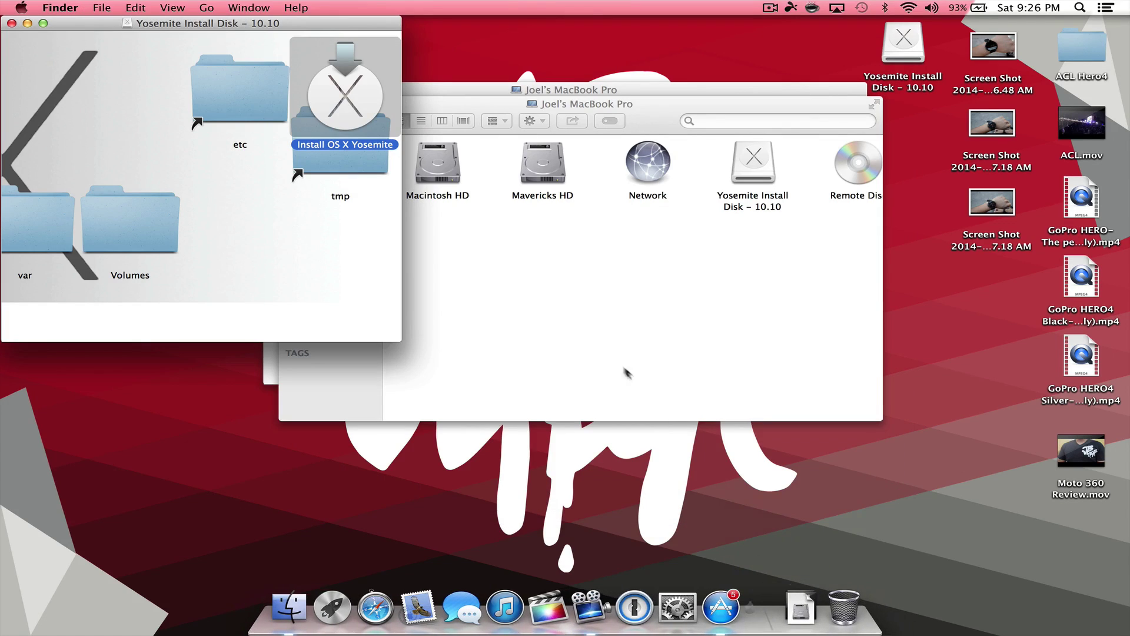
{"action": "left_click", "coordinate": [10, 24]}
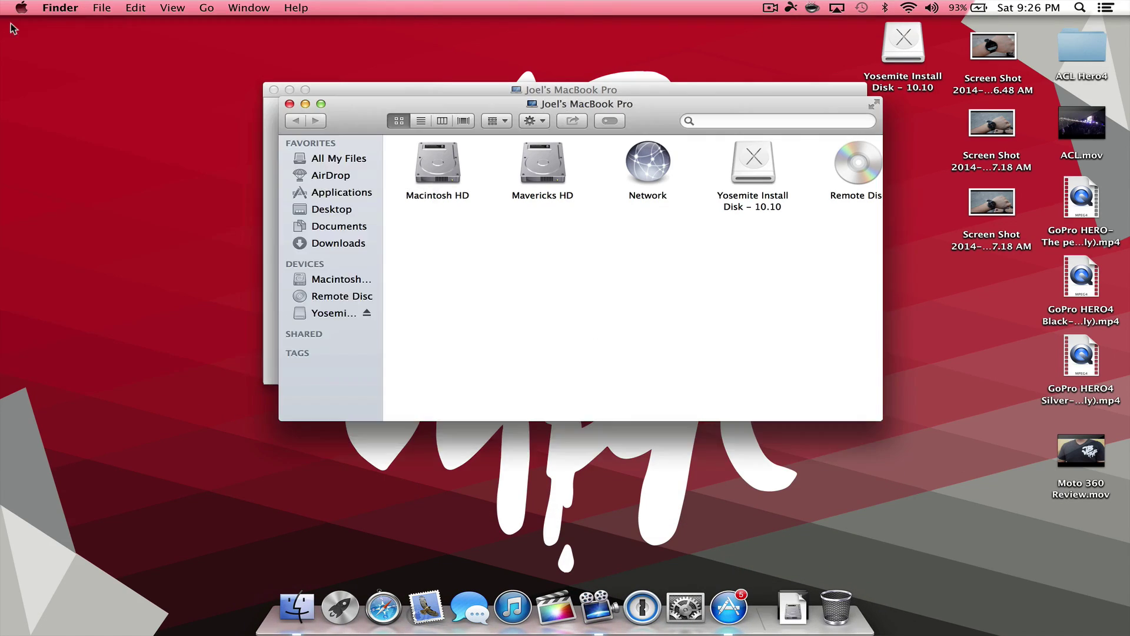
{"action": "left_click", "coordinate": [289, 103]}
{"action": "left_click", "coordinate": [273, 90]}
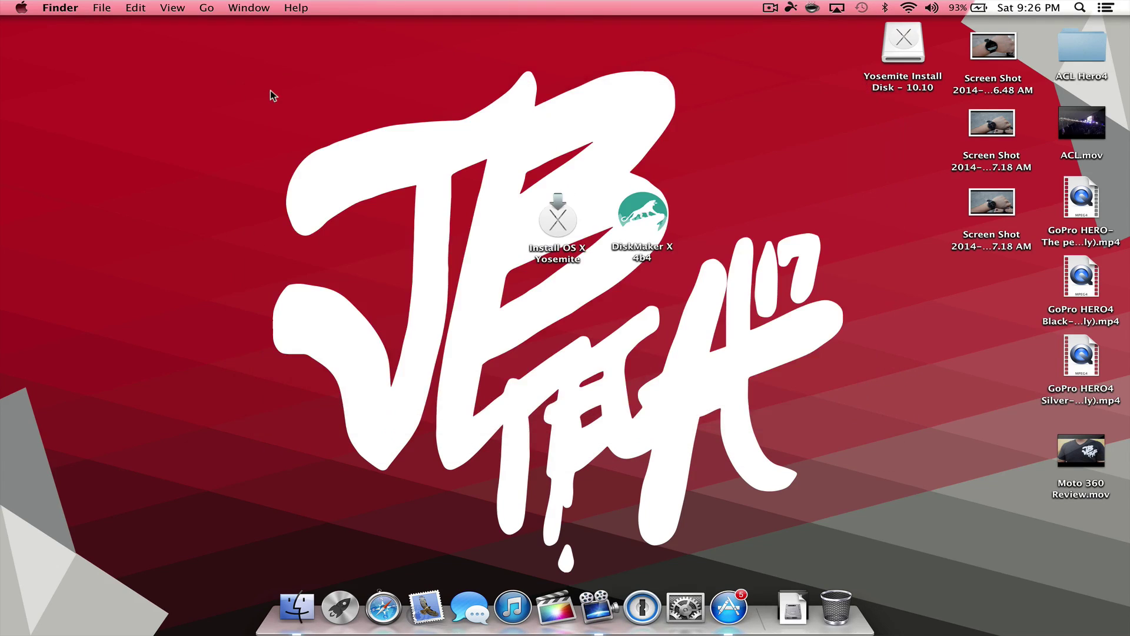